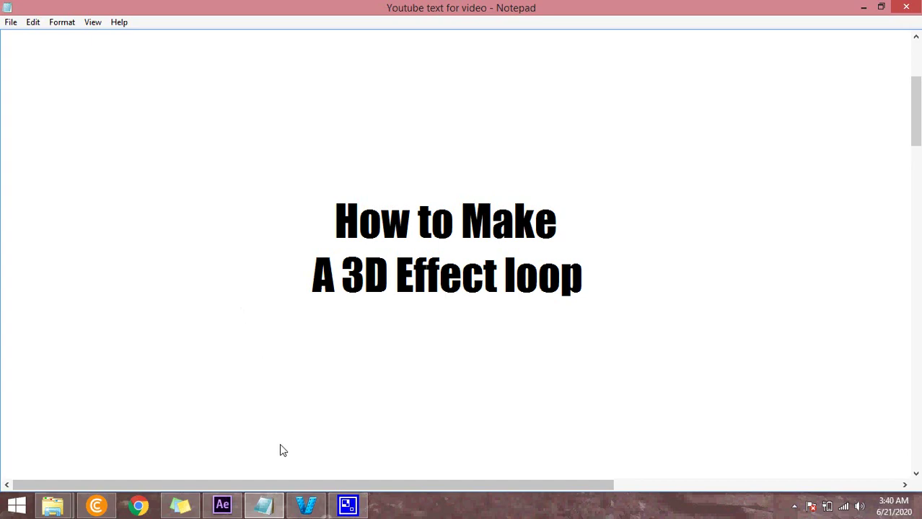
Step: Switch from the Notepad title card to the After Effects TITHE project
left_click(224, 507)
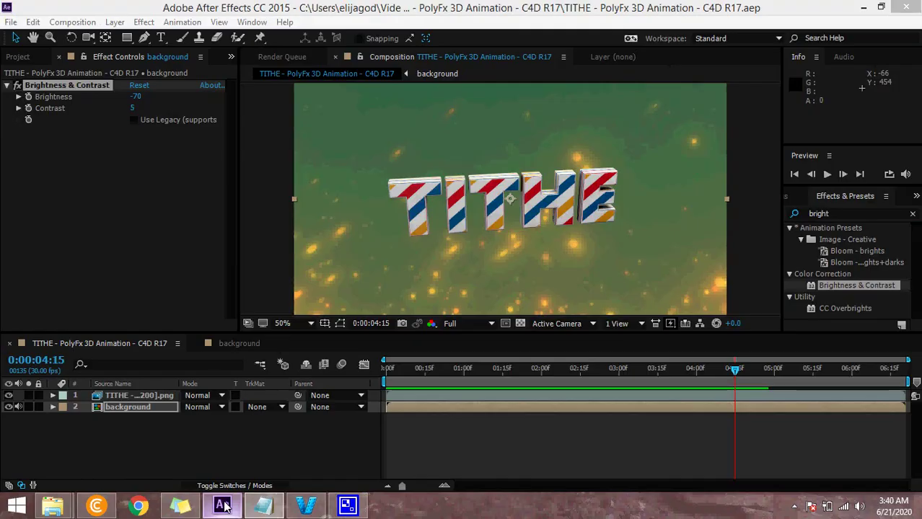
Step: Show the Project panel and select the old 'TITHE - PolyFx 3D Animation - C4D R17 - loop' comp
left_click(21, 57)
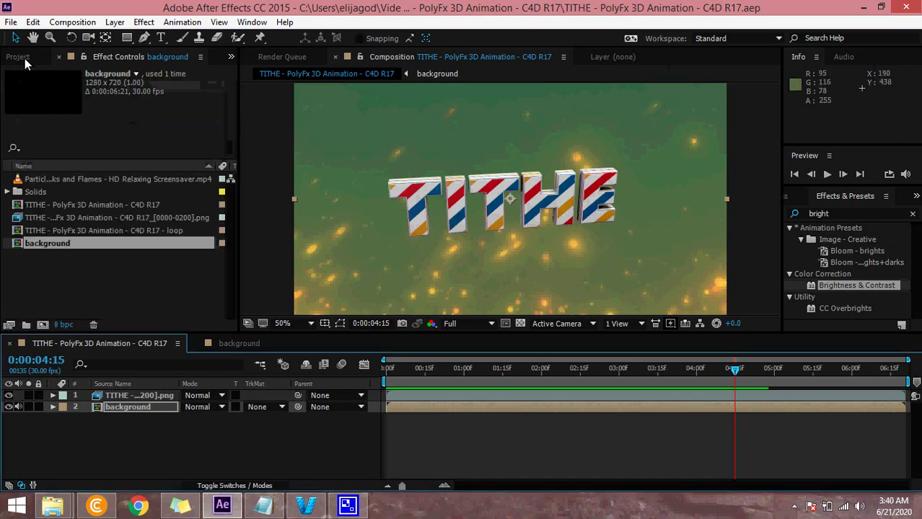
left_click(68, 229)
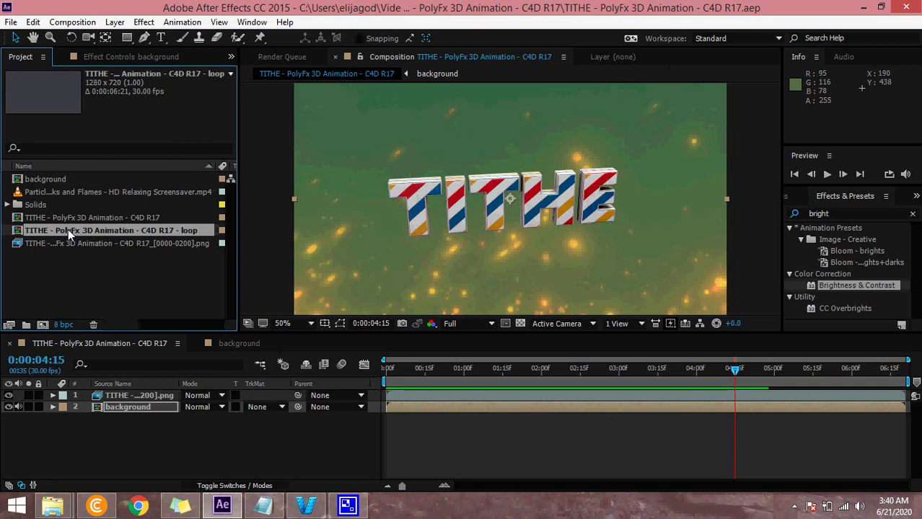
Step: Delete the old loop comp and select the main 'TITHE - PolyFx 3D Animation - C4D R17' comp
key("Delete")
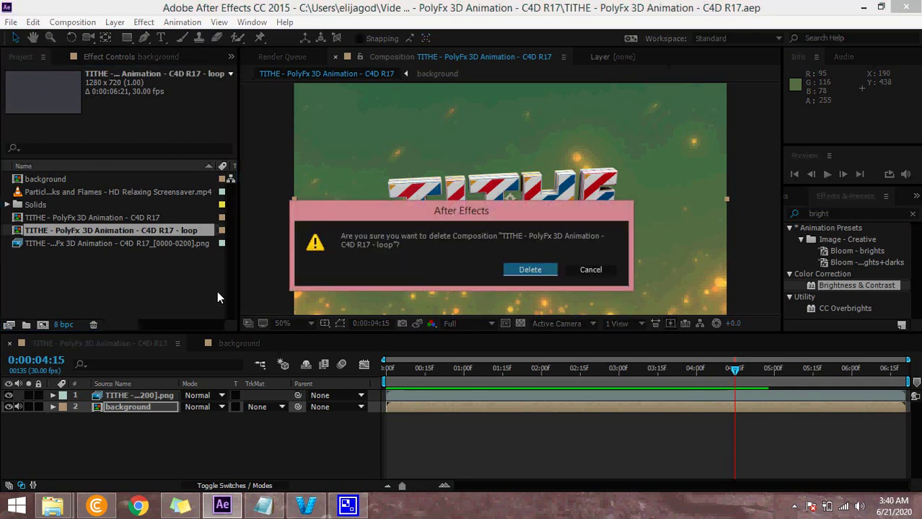
left_click(530, 271)
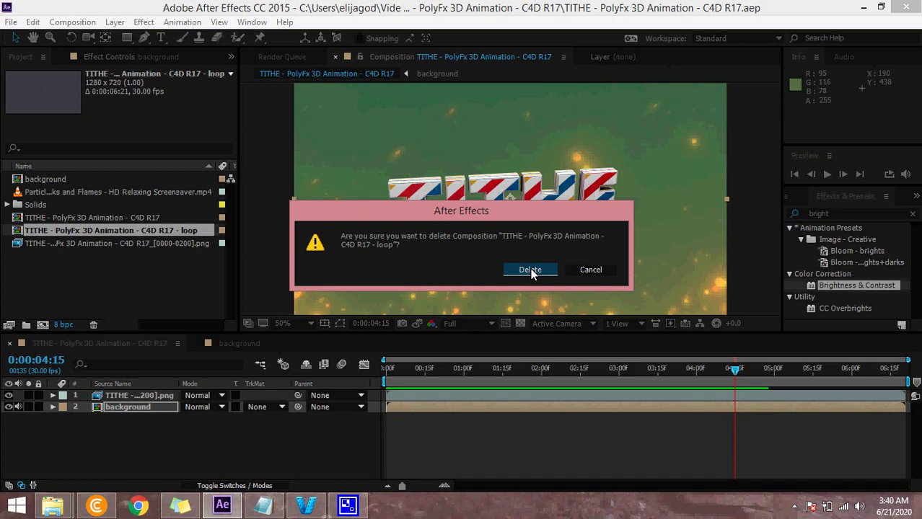
left_click(531, 271)
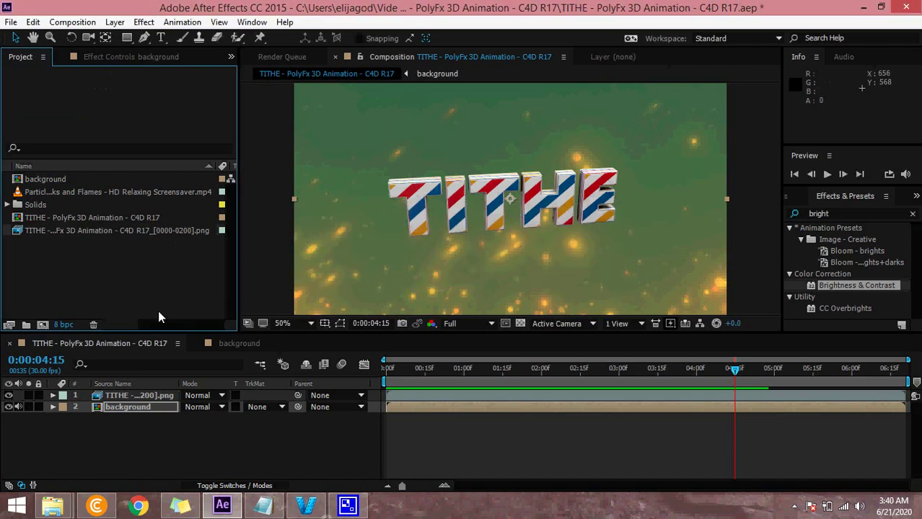
left_click(34, 217)
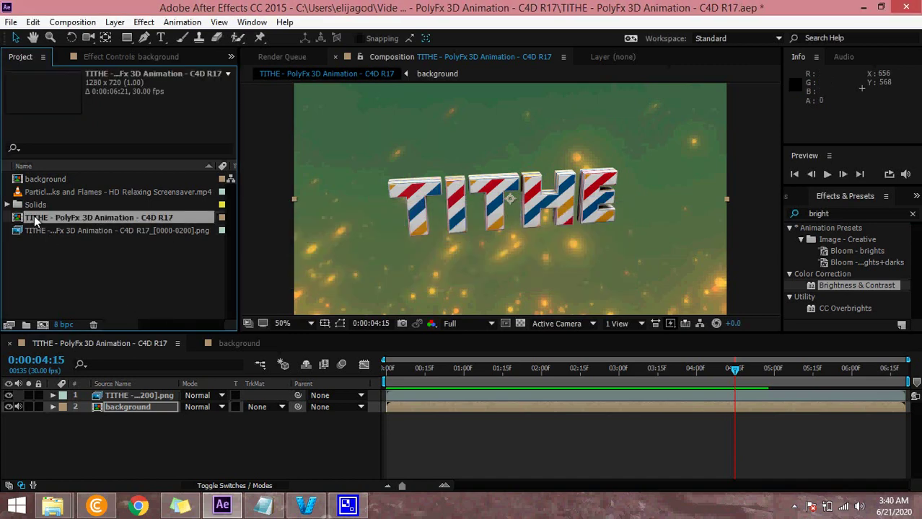
Step: Create a new comp from the main TITHE comp and rename it to end in 'C4D R17 - loop'
left_click_drag(34, 220, 42, 324)
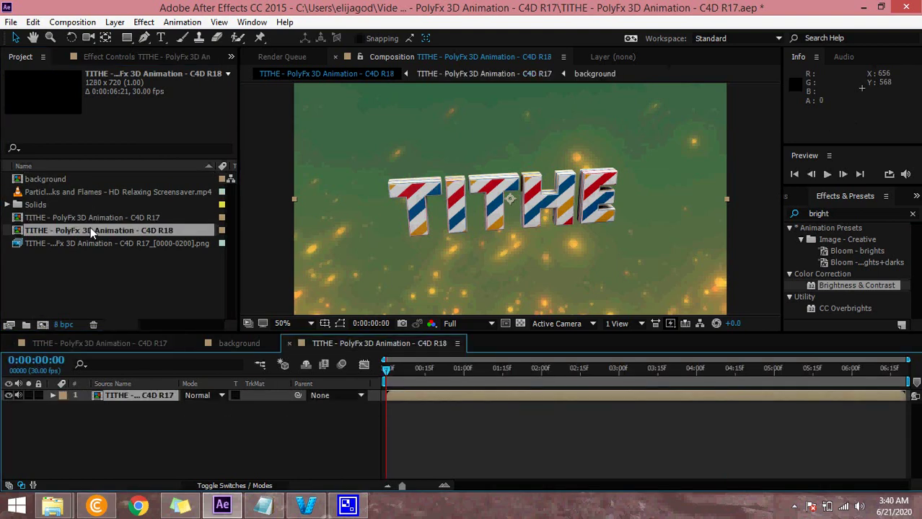
right_click(90, 228)
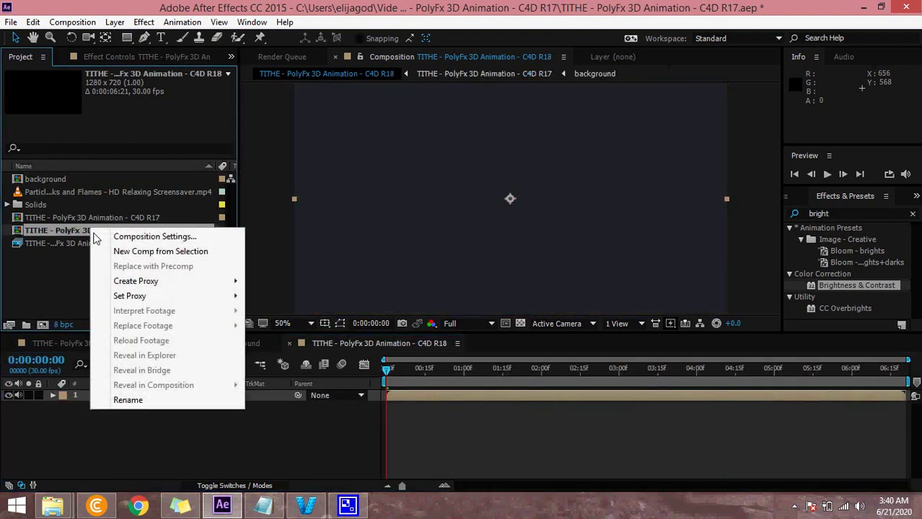
left_click(138, 399)
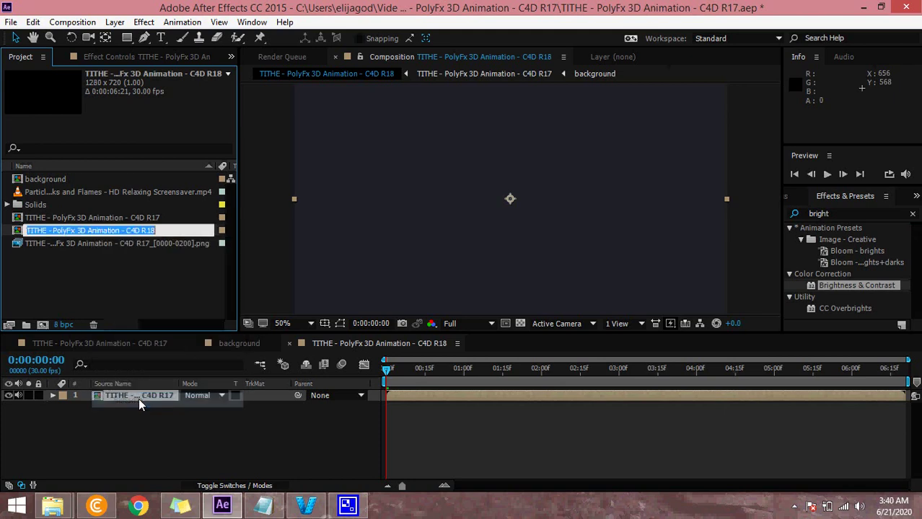
key("Right")
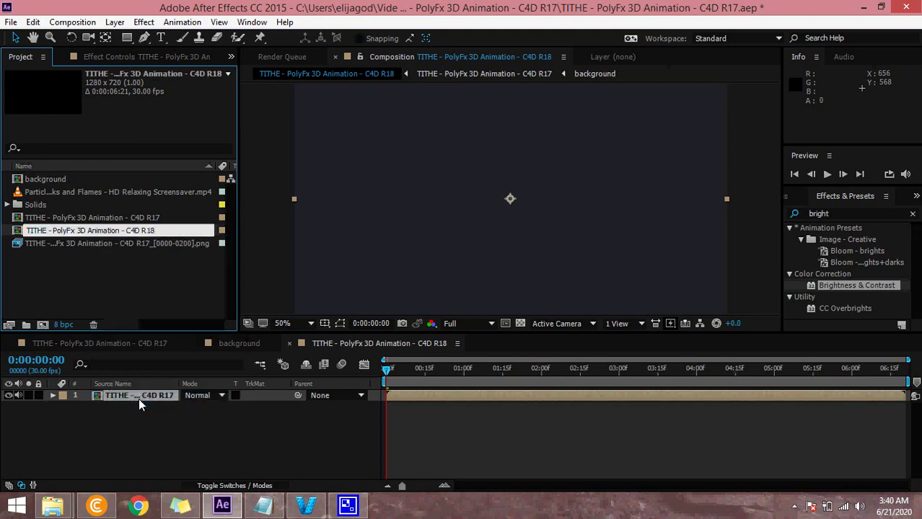
key("BackSpace")
type("7 ")
type("- lo")
type("op")
key("Return")
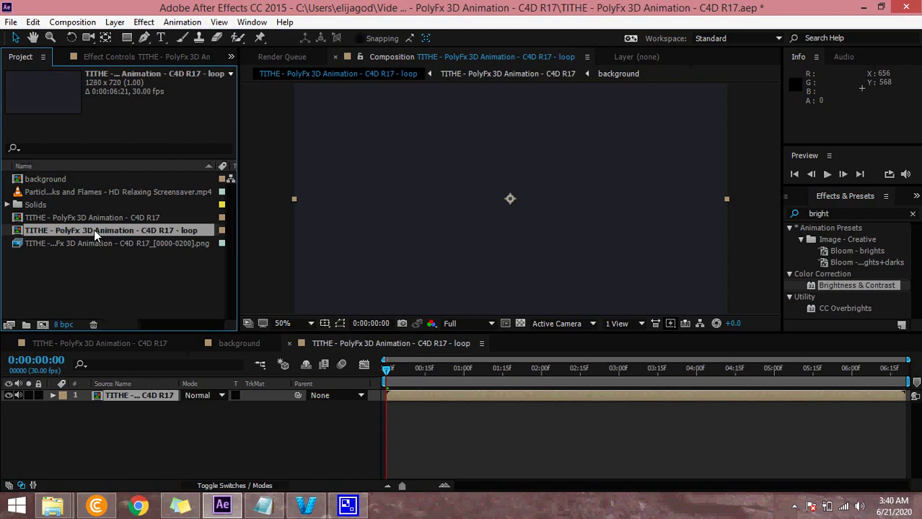
key("backslash")
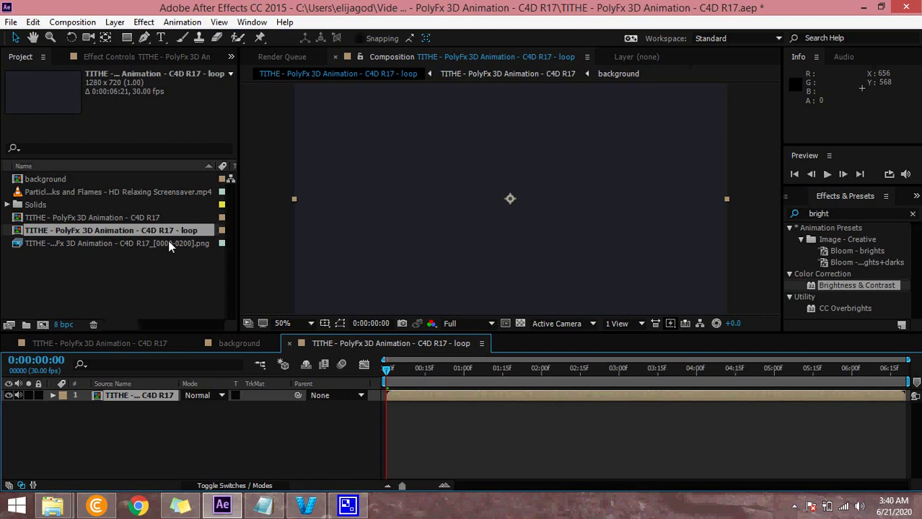
left_click(75, 24)
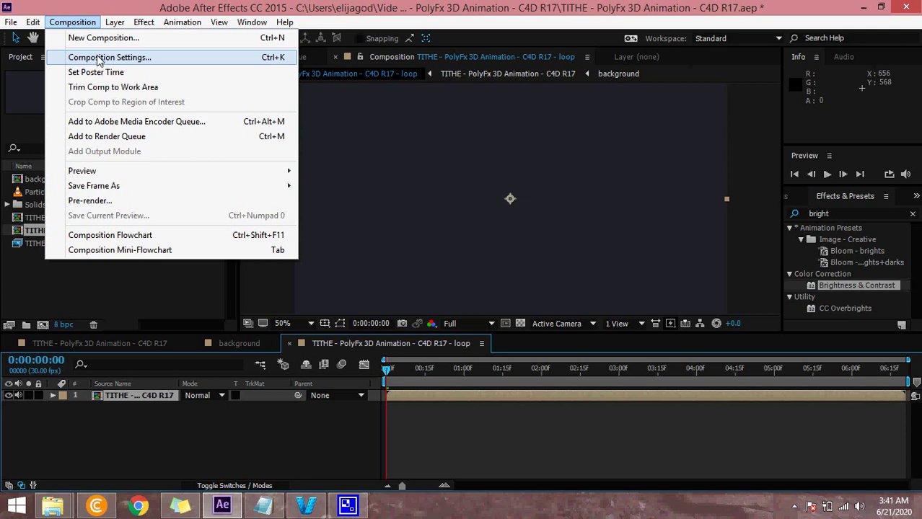
left_click(99, 59)
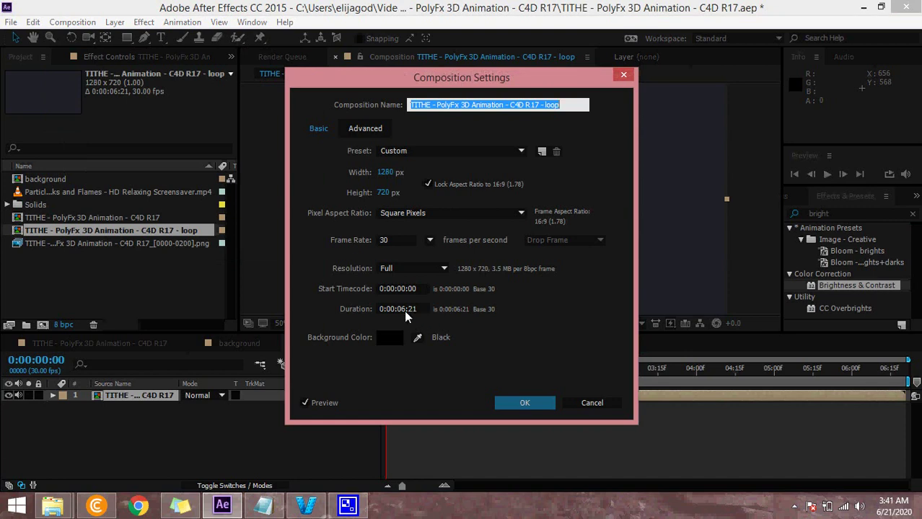
left_click(405, 312)
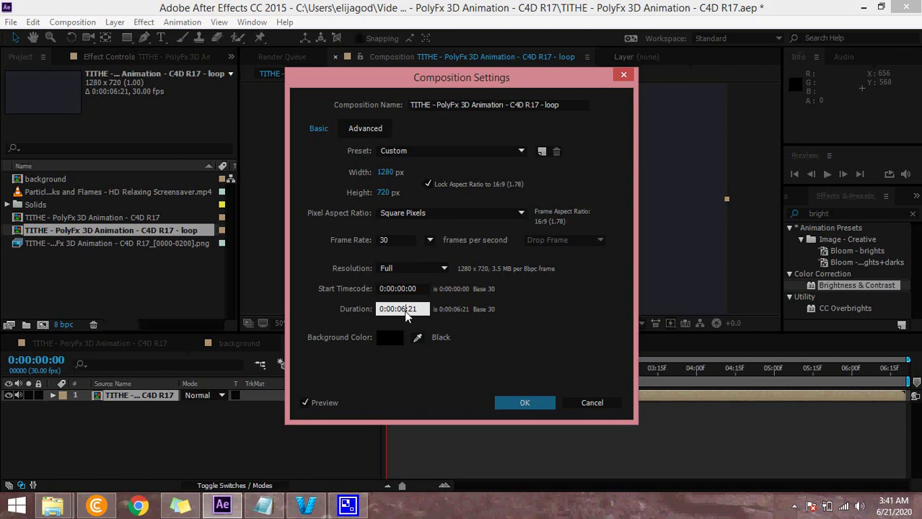
type("+")
type("2")
key("Return")
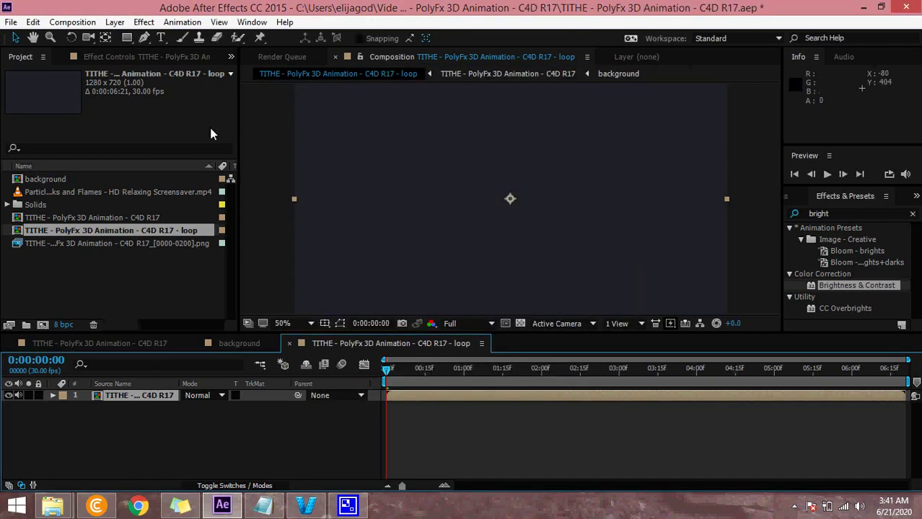
left_click(93, 23)
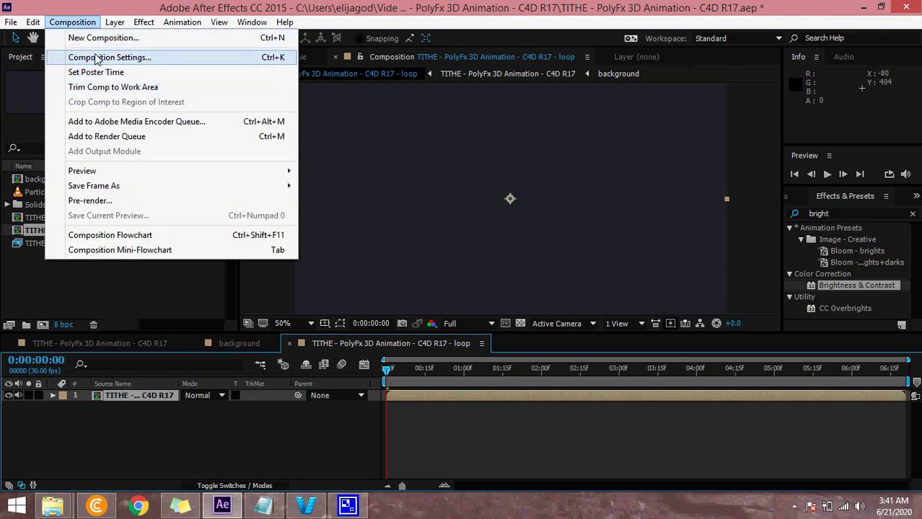
Step: Set the loop comp's duration to 0:00:13:12 in Composition Settings
left_click(95, 55)
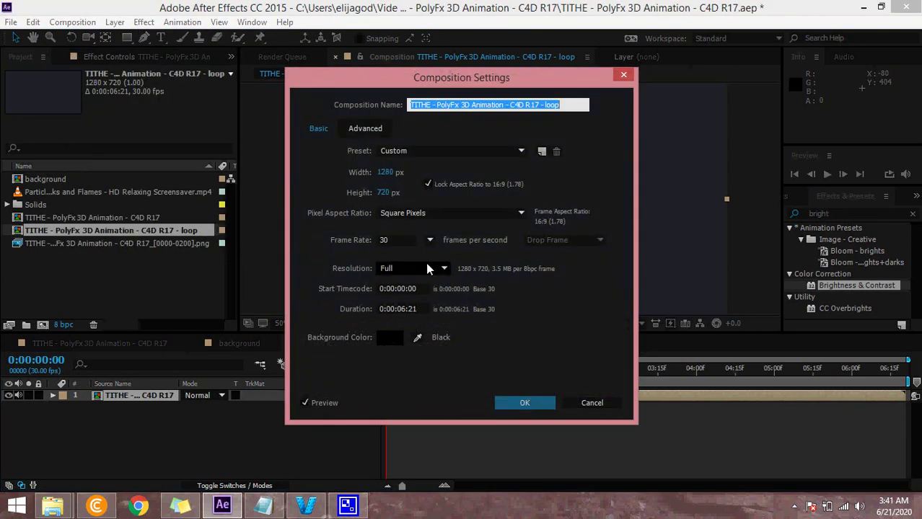
left_click(406, 315)
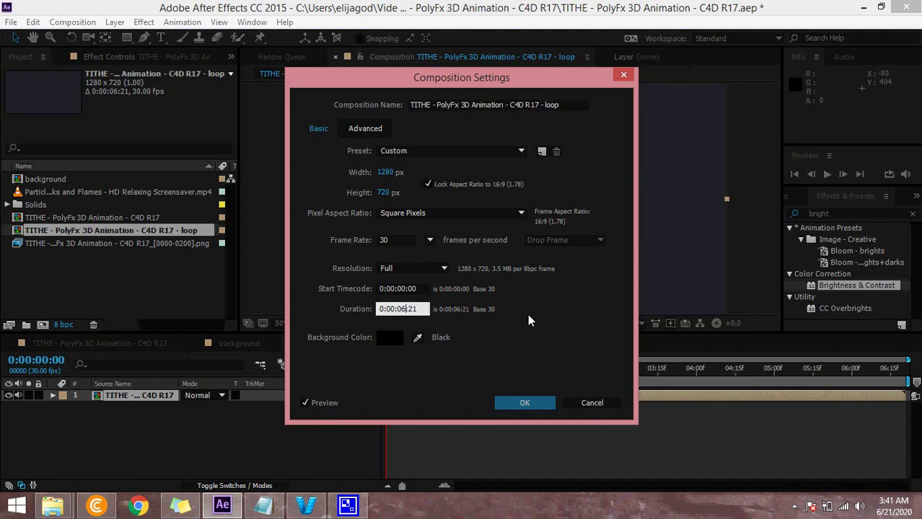
key("BackSpace")
key("BackSpace")
type("1")
type("2")
key("BackSpace")
key("BackSpace")
type("4")
type("2")
left_click(545, 283)
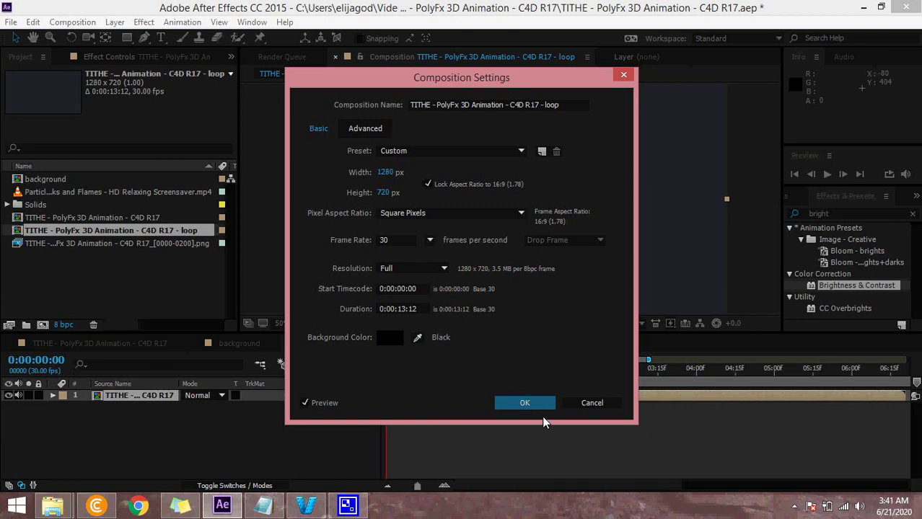
left_click(526, 405)
Step: Zoom the timeline to show all 13 seconds and duplicate the nested TITHE layer with Ctrl+D
left_click(524, 403)
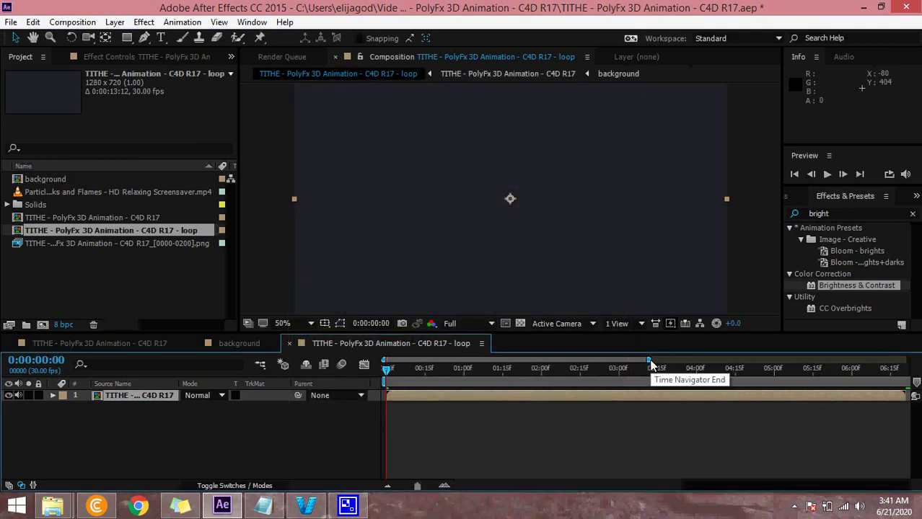
left_click_drag(648, 360, 908, 360)
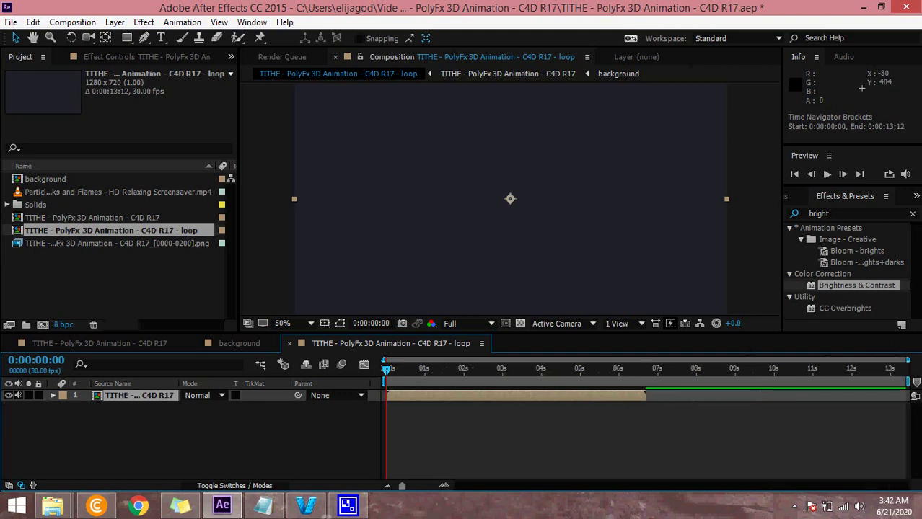
right_click(503, 394)
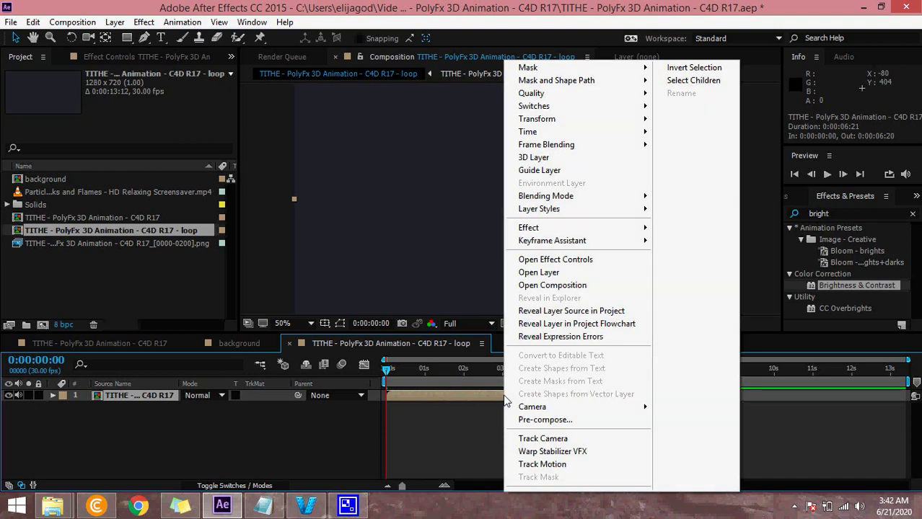
left_click(457, 446)
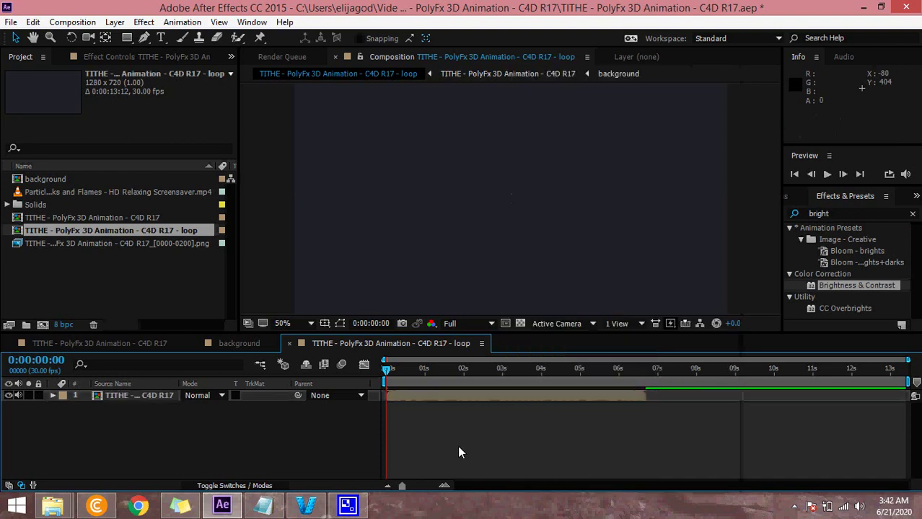
left_click(122, 395)
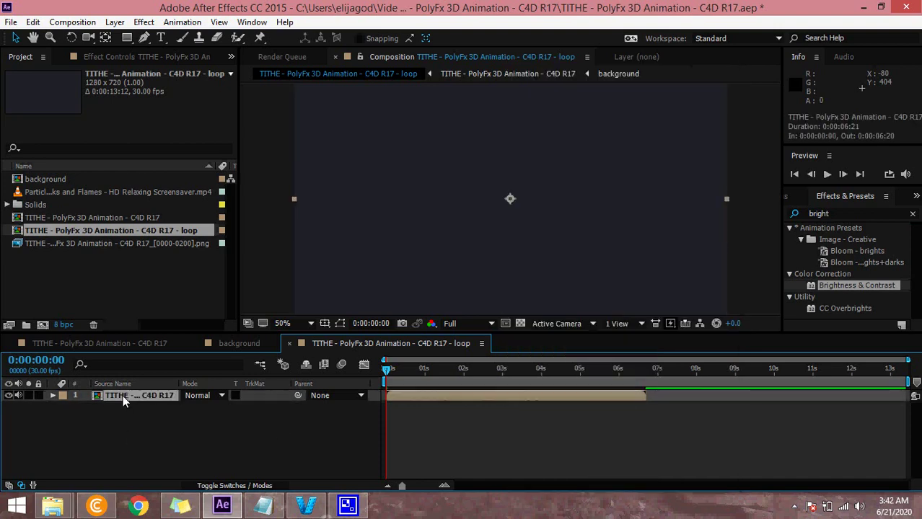
right_click(123, 396)
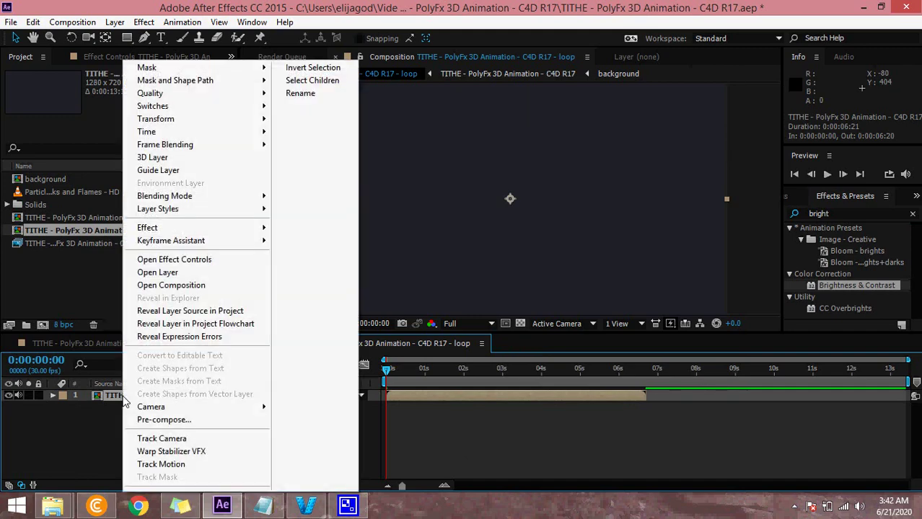
left_click(84, 419)
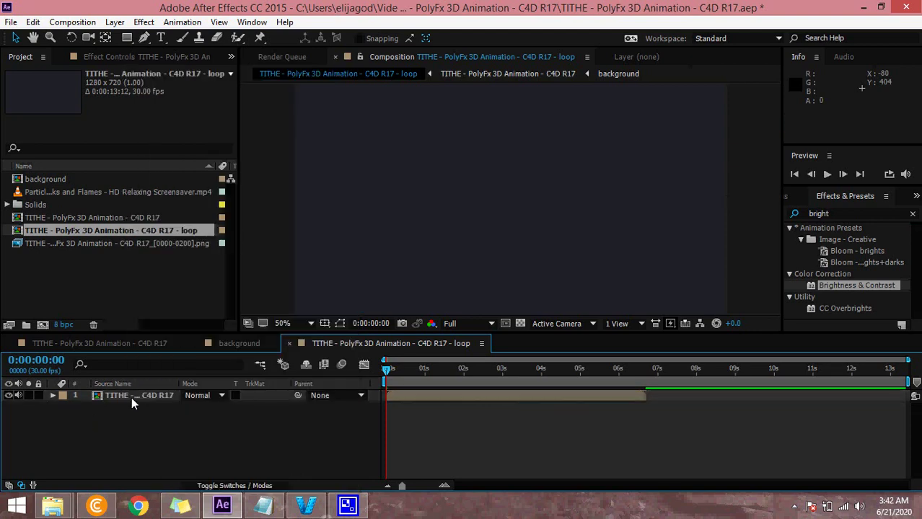
left_click(115, 394)
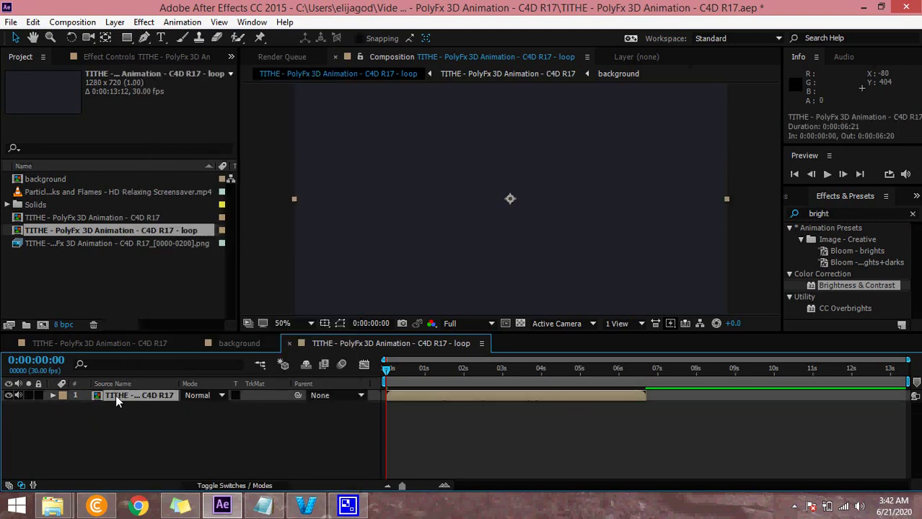
key("ctrl+d")
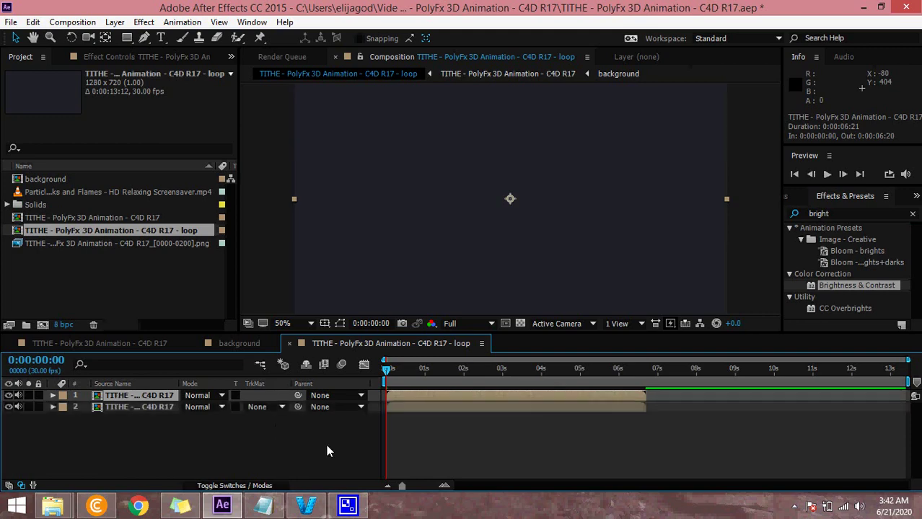
Step: Type the caption 'Ctrl + D to duplicate' on a new line below the Notepad title
left_click(264, 505)
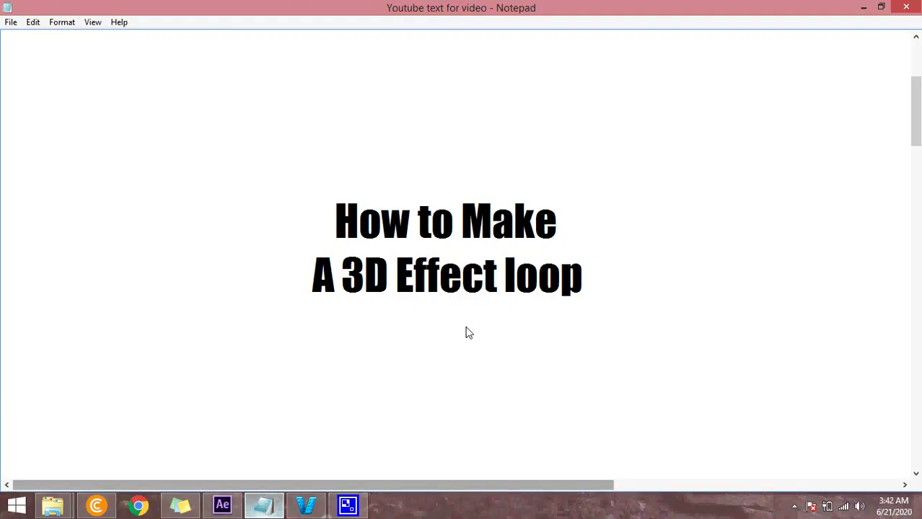
left_click(601, 280)
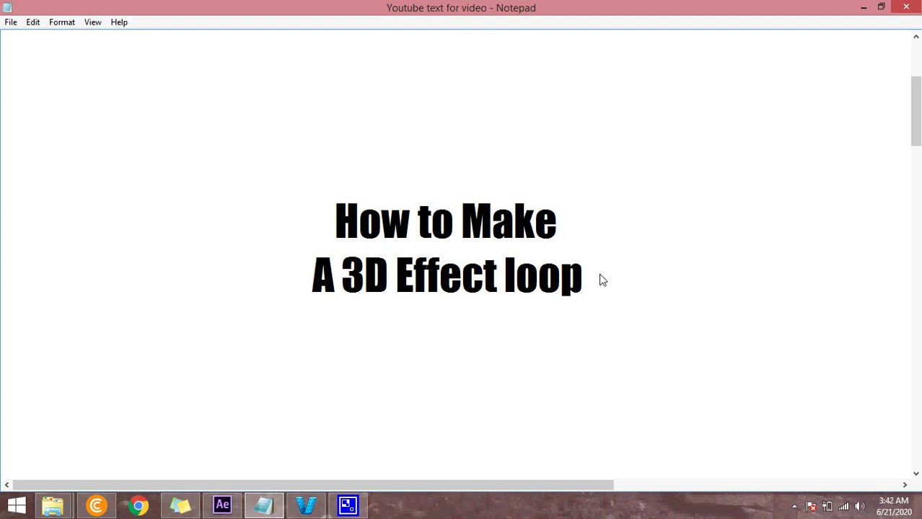
key("Return")
key("Return")
key("Return")
key("Return")
key("Return")
key("Return")
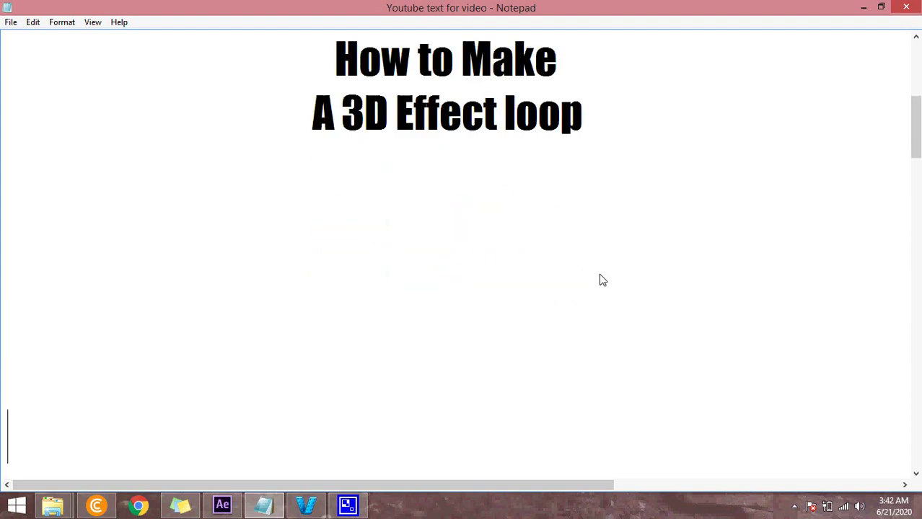
key("Return")
key("Return")
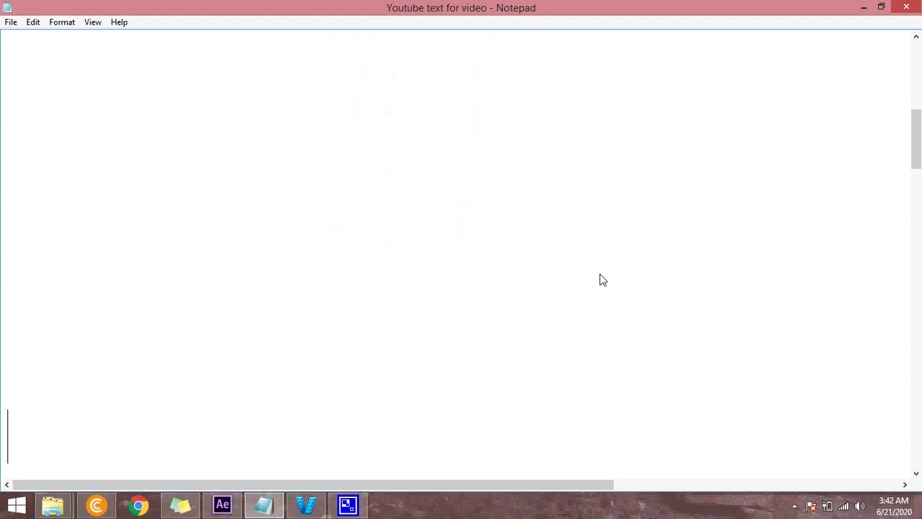
key("Up")
key("Up")
key("Up")
type("C")
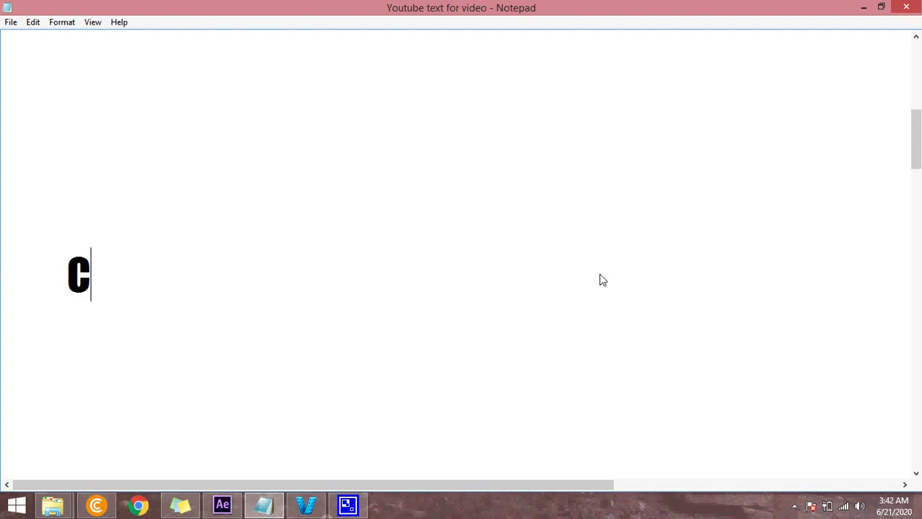
type("trl")
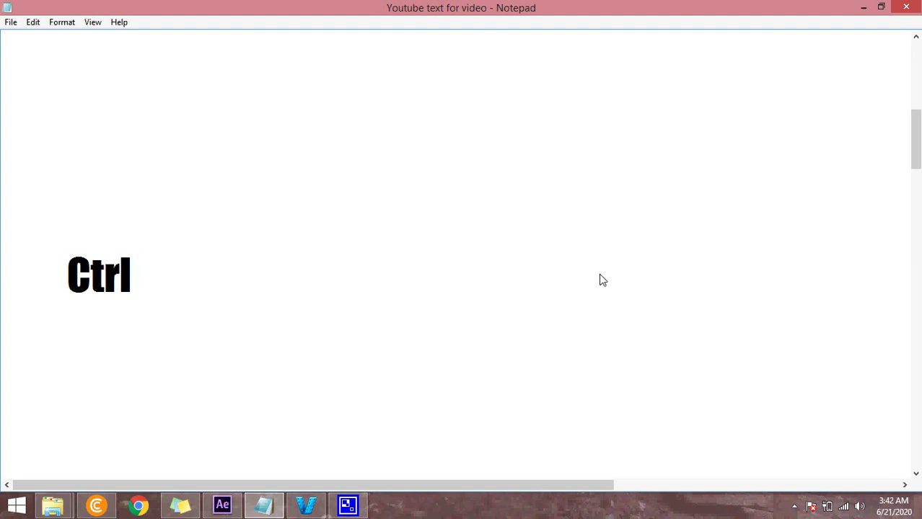
type(" +")
type(" D")
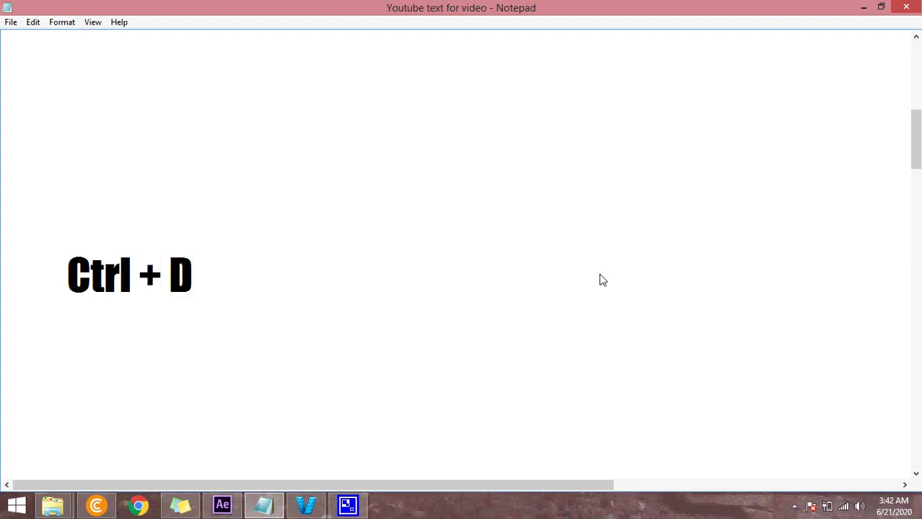
type(" to d")
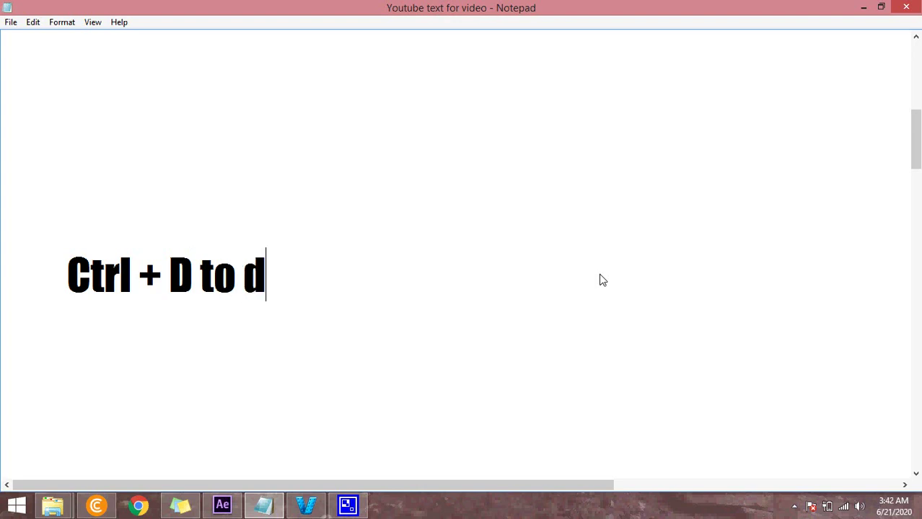
type("e")
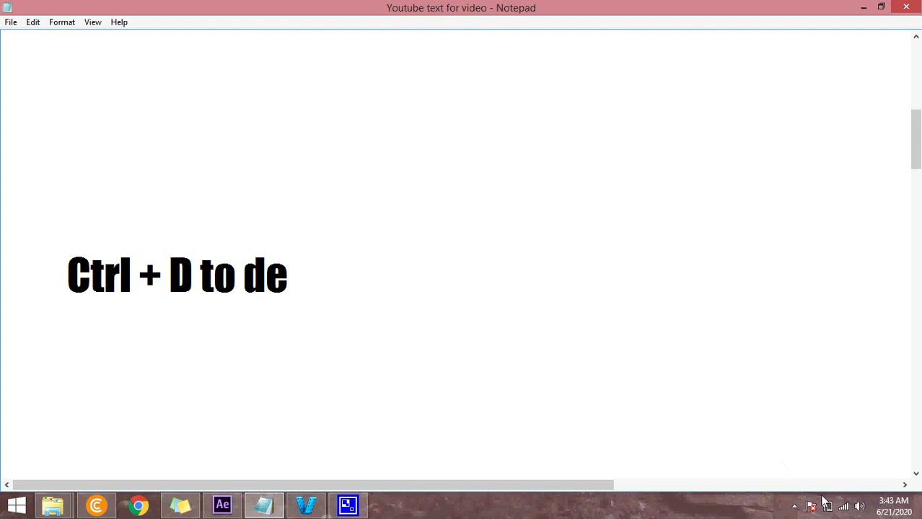
Step: Pause the screen recorder from the system tray and return to After Effects
left_click(795, 508)
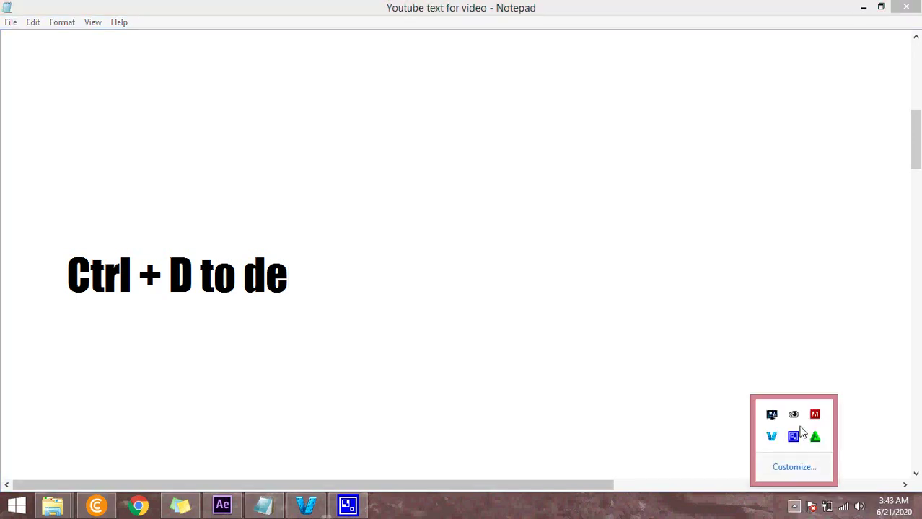
right_click(793, 439)
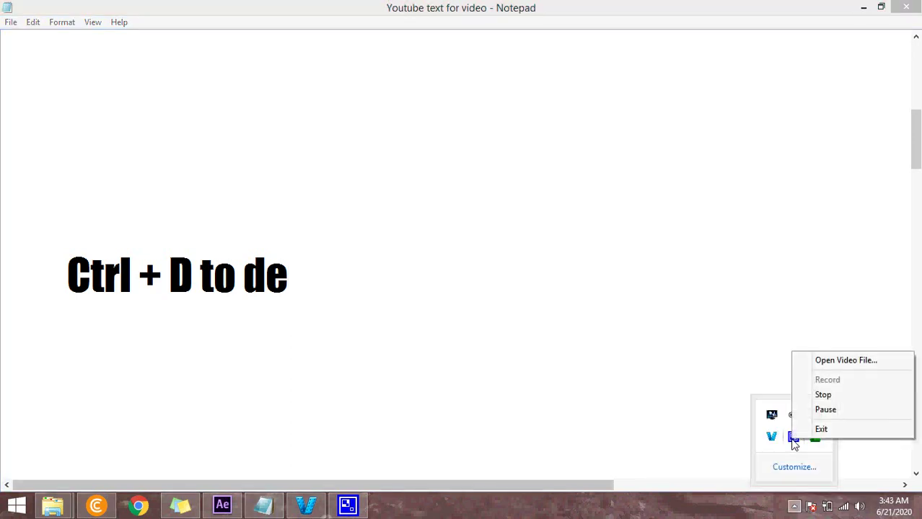
left_click(823, 410)
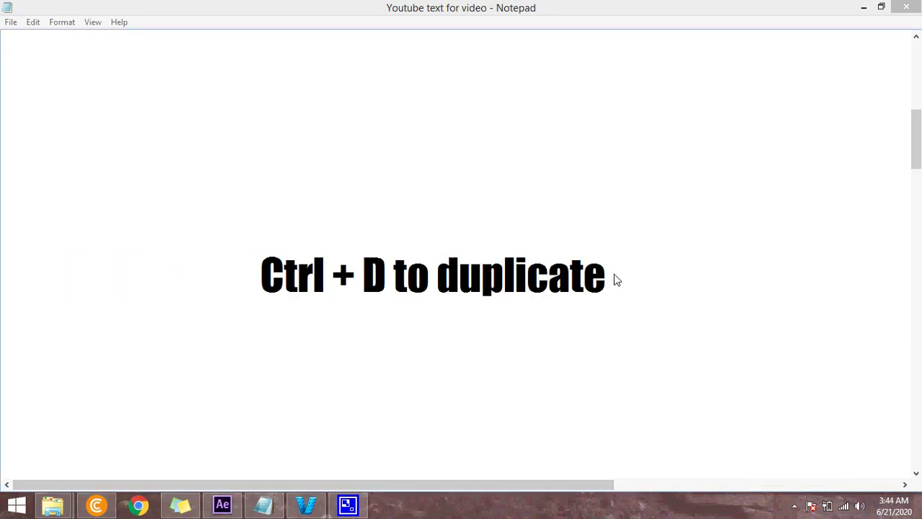
left_click(222, 507)
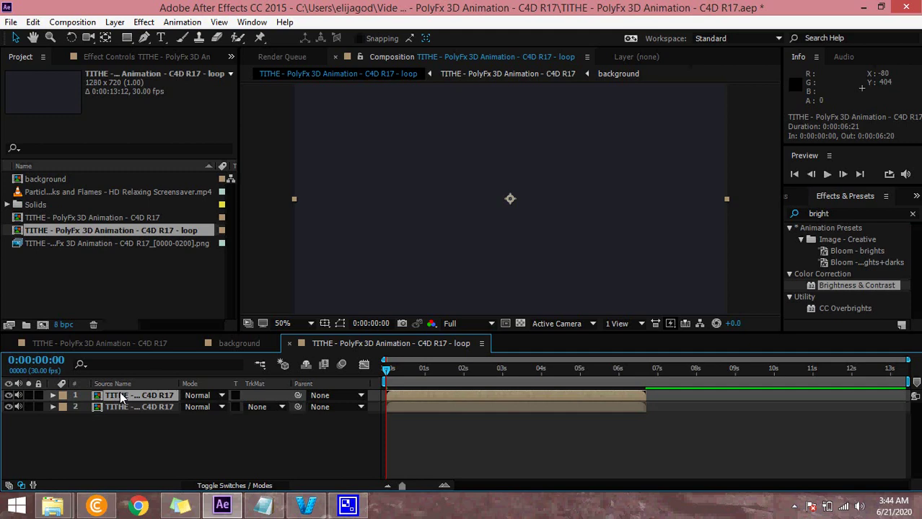
Step: Make the second TITHE layer start at 0:00:06:21, right where the first one ends
key("ctrl+d")
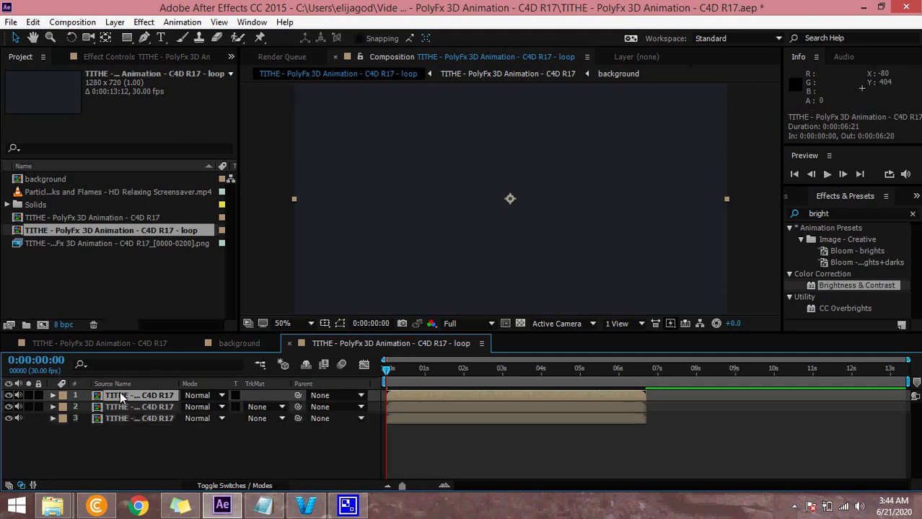
key("ctrl+d")
key("ctrl+d")
key("ctrl+d")
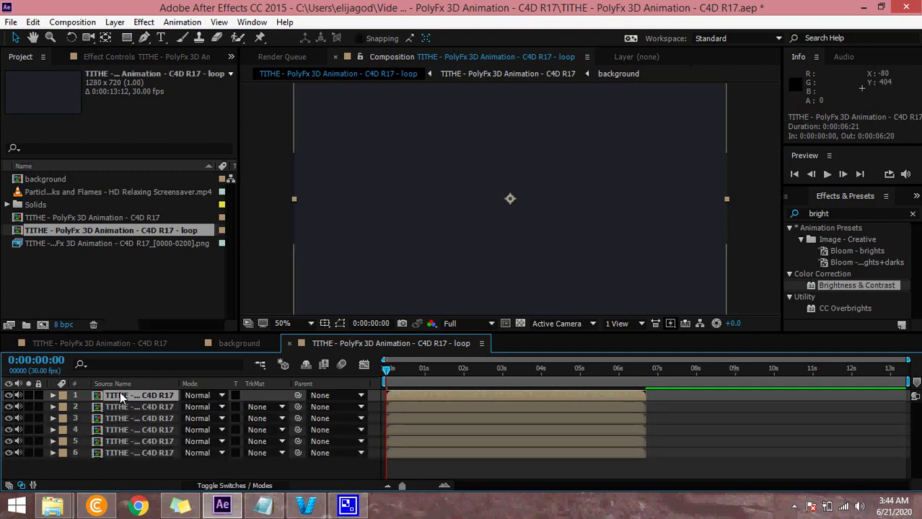
key("ctrl+z")
key("ctrl+z")
key("ctrl+z")
key("ctrl+z")
key("ctrl+z")
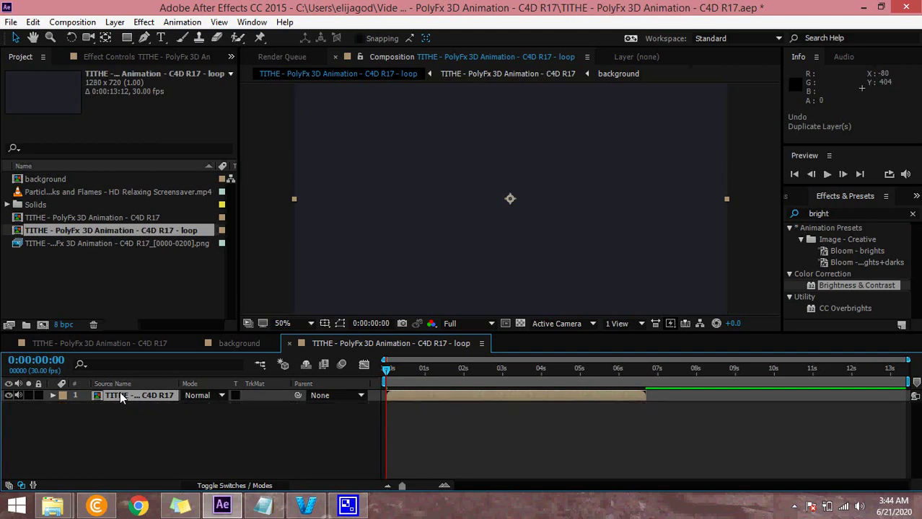
key("ctrl+d")
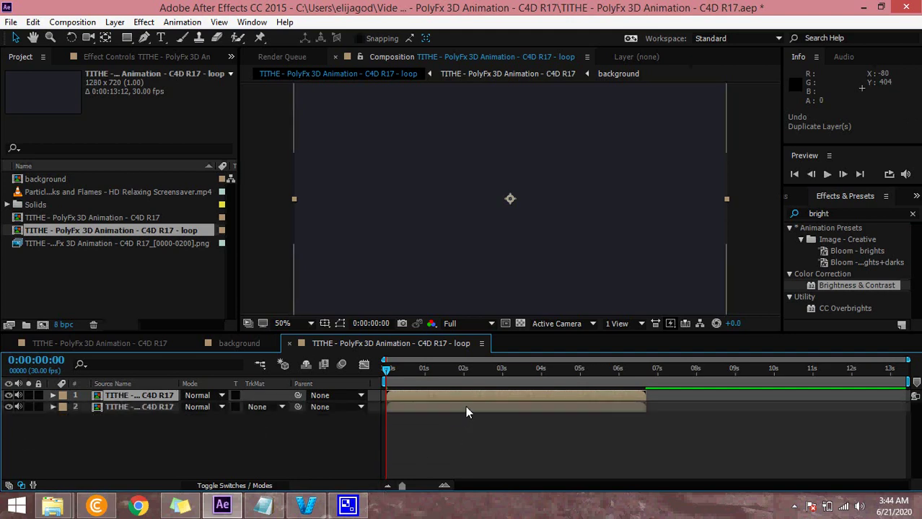
mouse_move(465, 407)
left_mouse_down()
mouse_move(709, 444)
mouse_move(726, 436)
left_mouse_up()
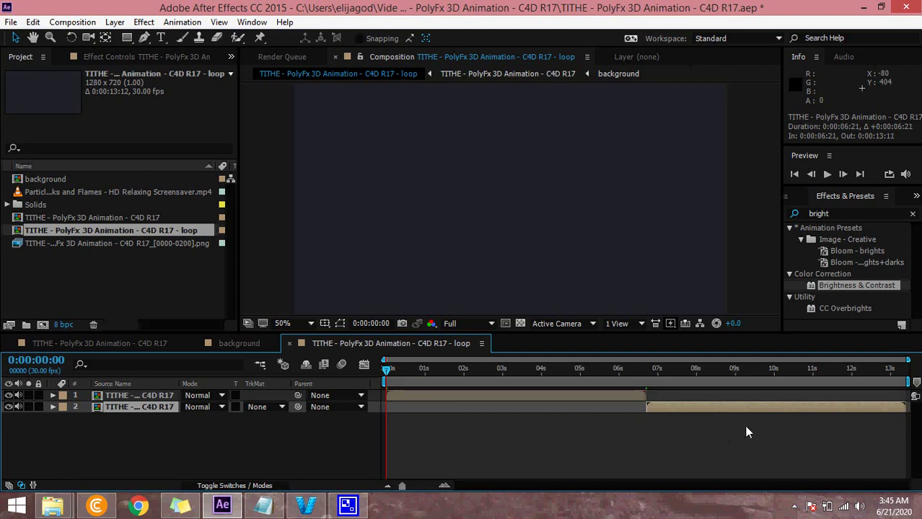
Step: Apply Time > Time-Reverse Layer to the second TITHE layer
right_click(724, 404)
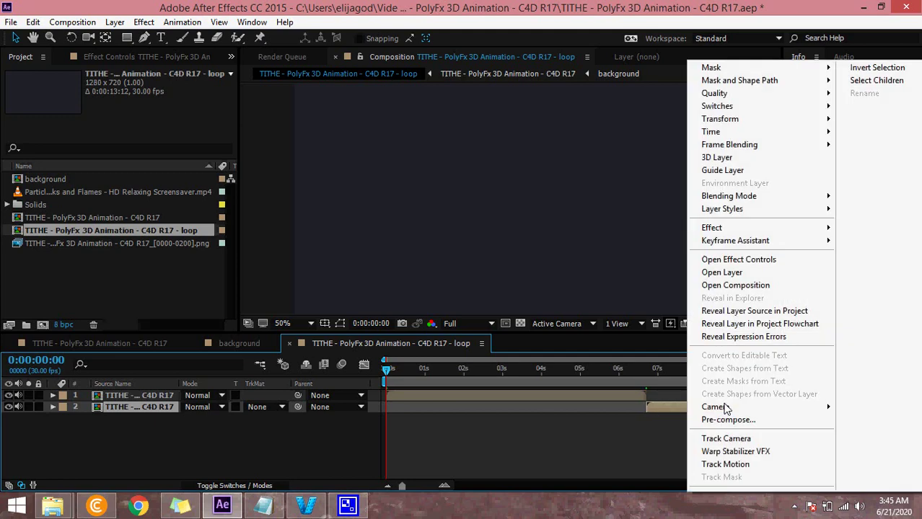
mouse_move(727, 133)
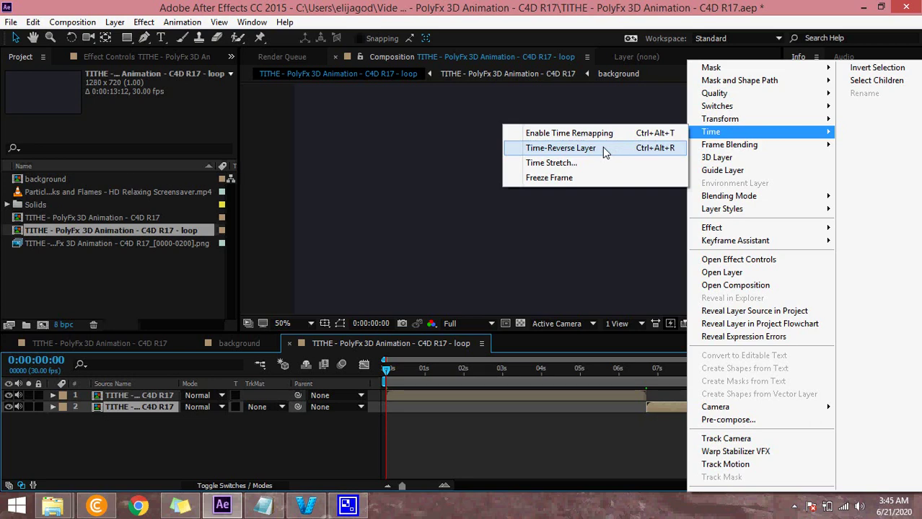
left_click(605, 150)
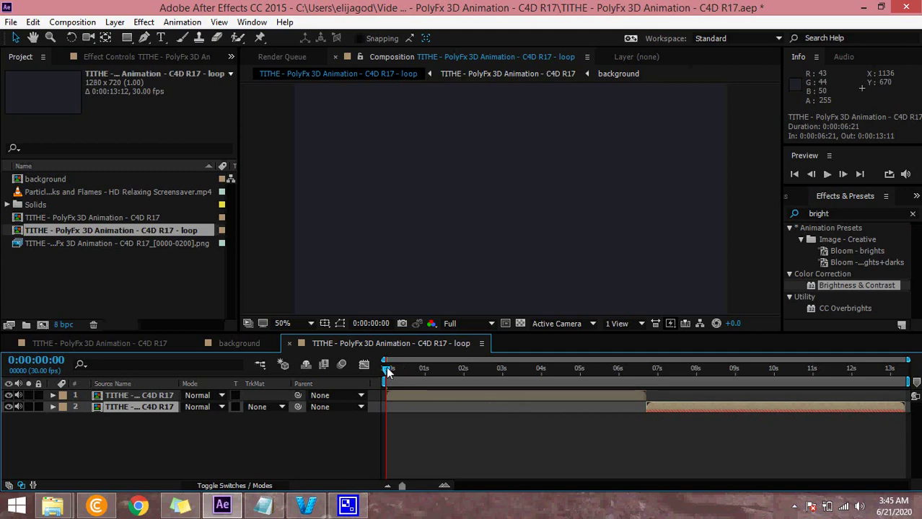
Step: Preview the loop comp's forward-then-reversed playback, then pause the screen recorder
key("space")
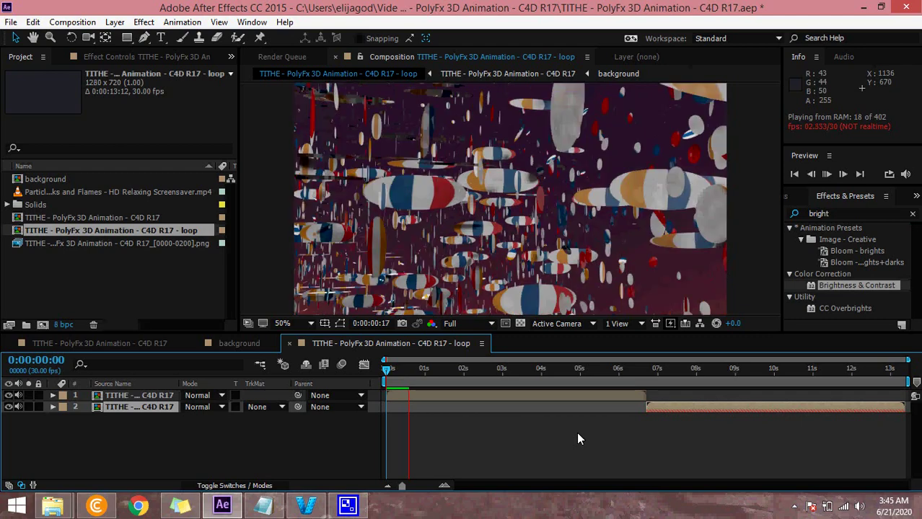
left_click(794, 506)
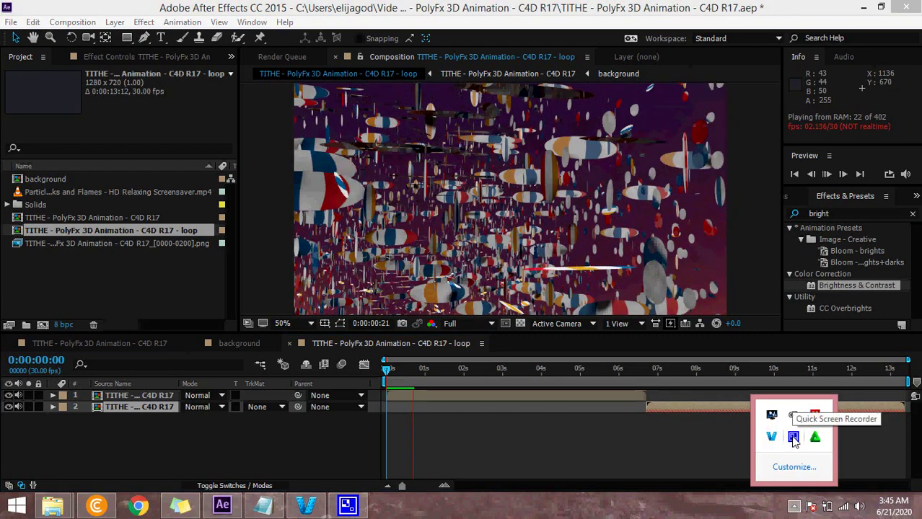
right_click(793, 438)
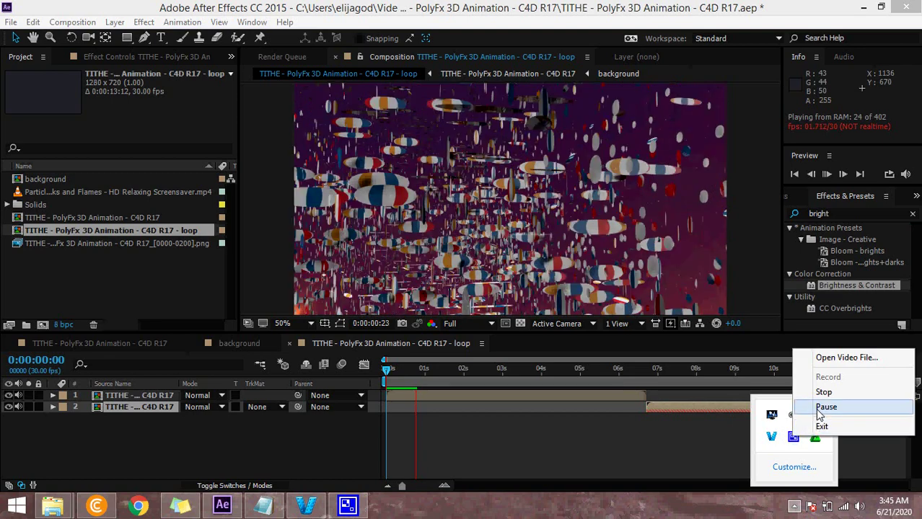
left_click(822, 407)
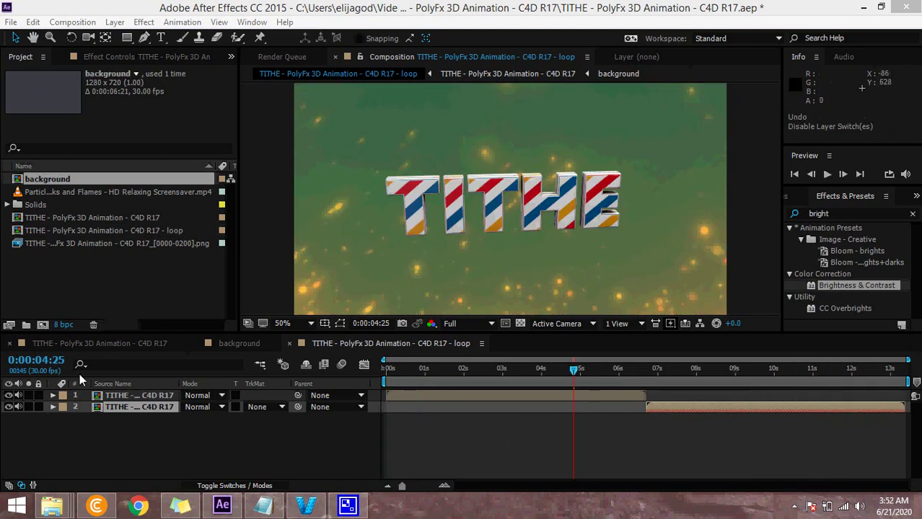
Step: Turn off the background layer in the TITHE comp so the loop shows the title over black
left_click(79, 344)
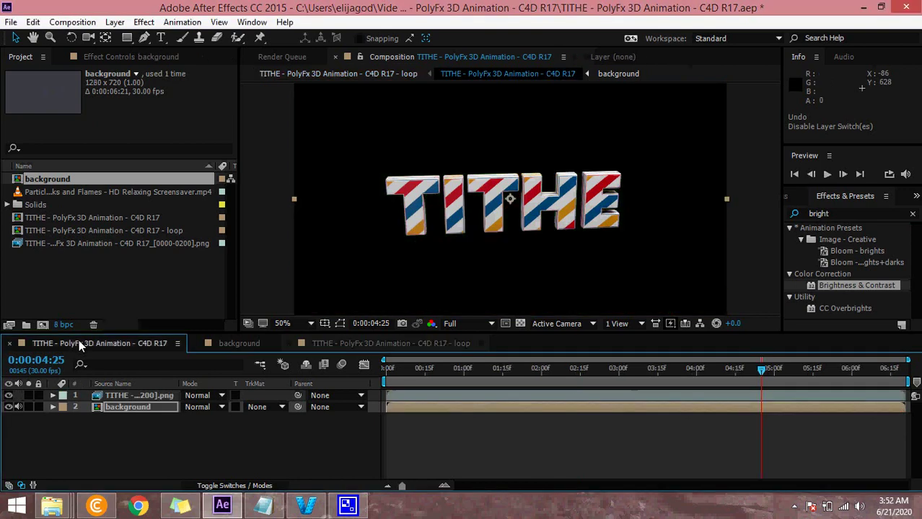
left_click(9, 407)
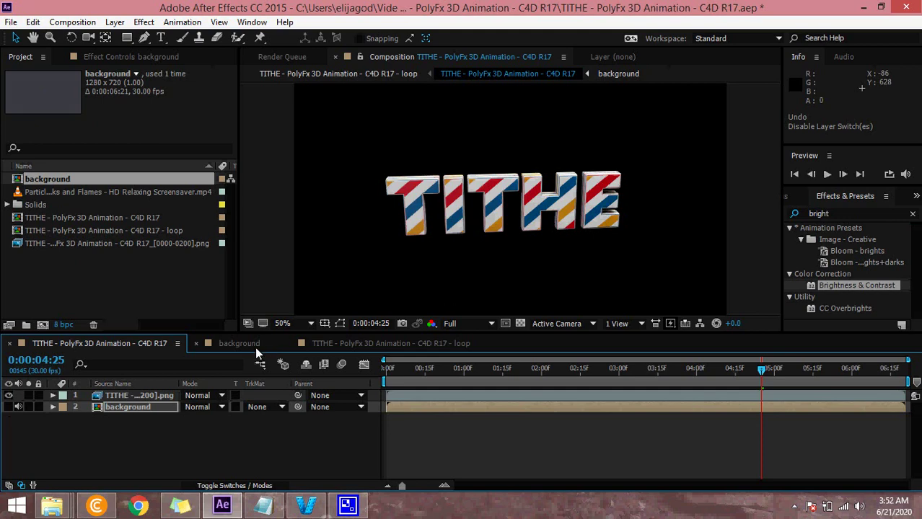
left_click(247, 343)
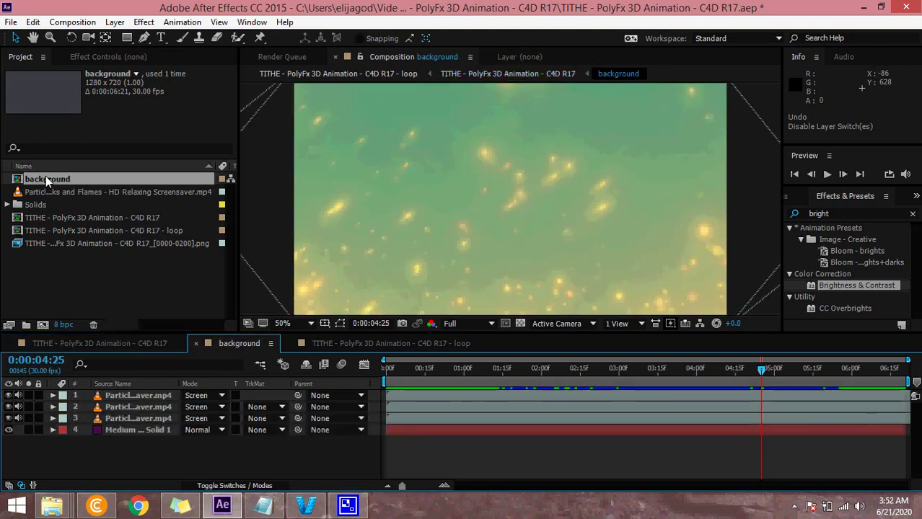
left_click(336, 346)
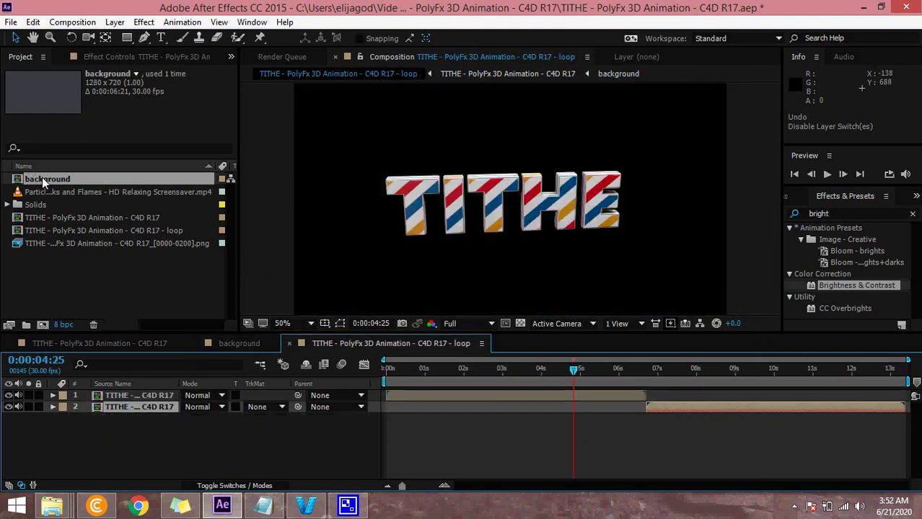
Step: Add the background comp to the loop twice, the duplicate starting at 0:00:06:20
left_click_drag(42, 177, 63, 422)
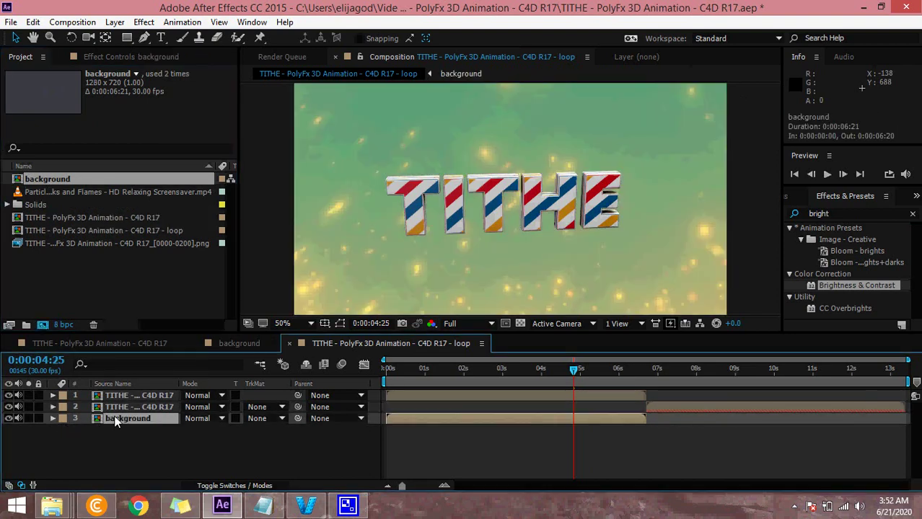
key("ctrl+d")
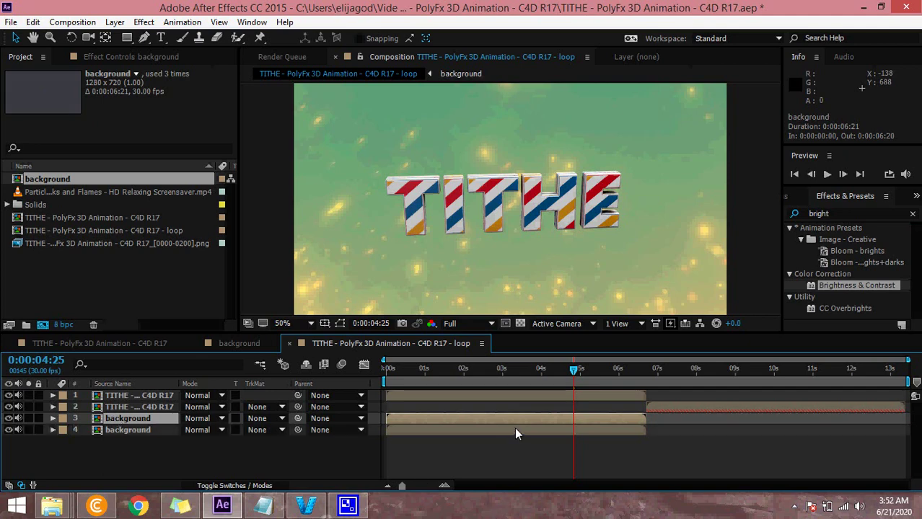
left_click_drag(514, 432, 736, 431)
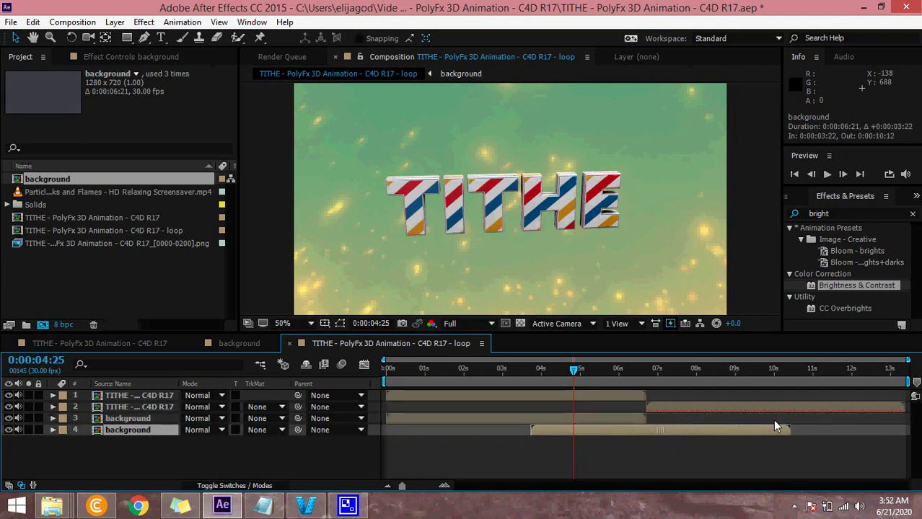
left_click_drag(802, 427, 775, 434)
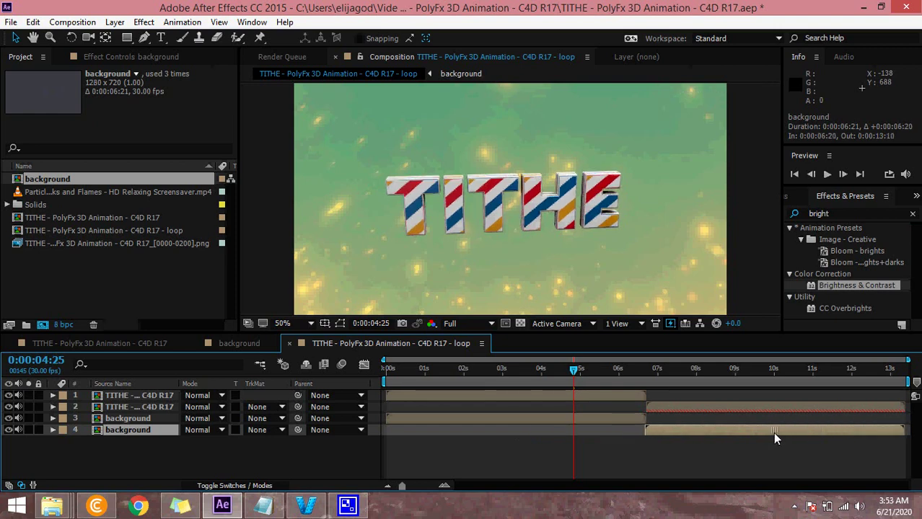
Step: Time-reverse the second background copy (layer 4) and save the project
right_click(759, 435)
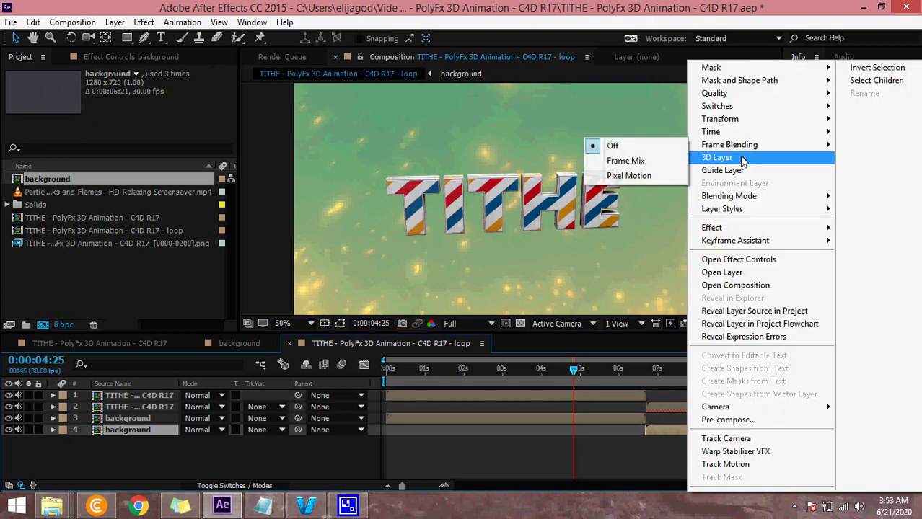
mouse_move(739, 134)
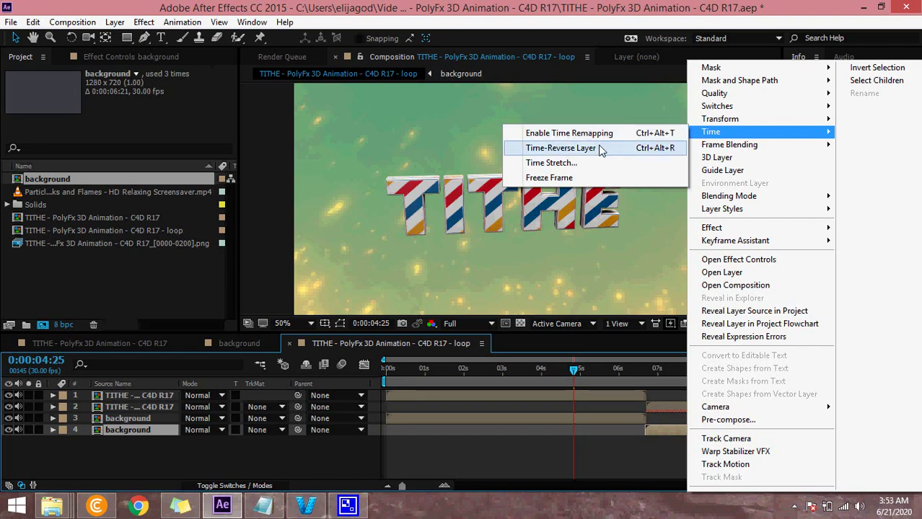
left_click(600, 149)
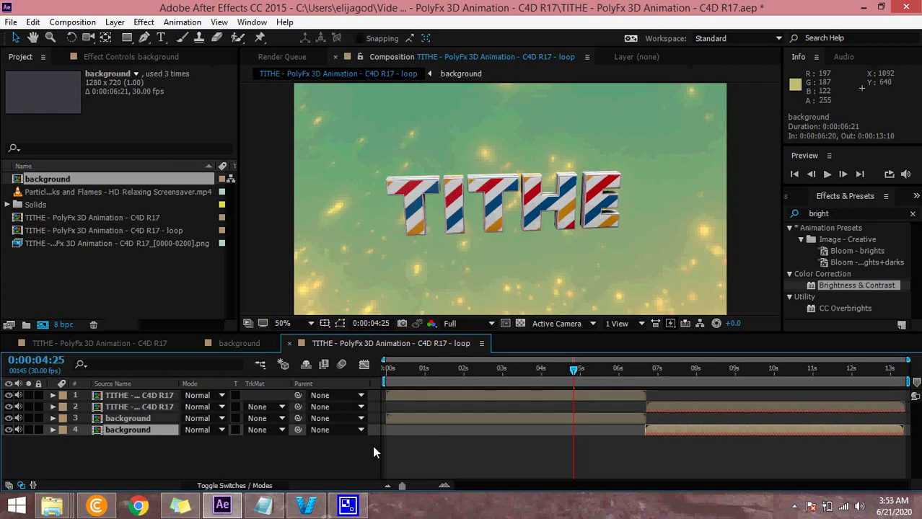
left_click(11, 22)
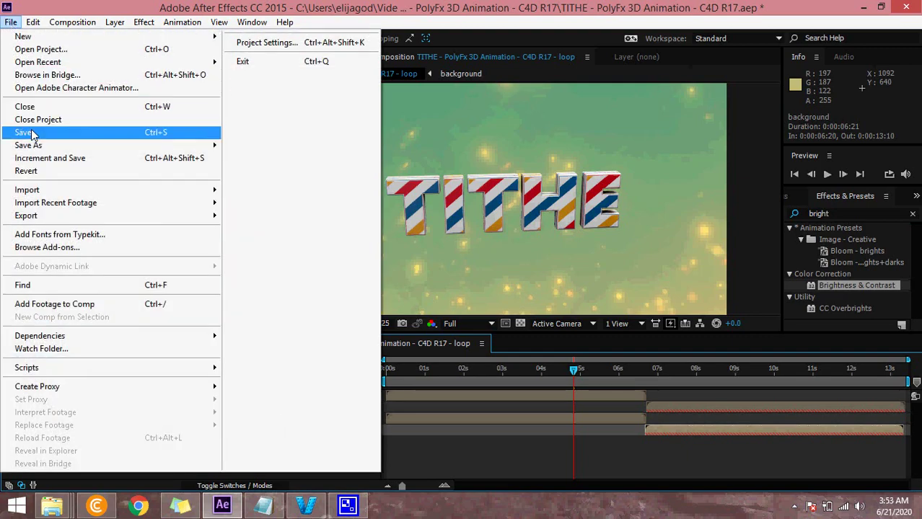
left_click(31, 132)
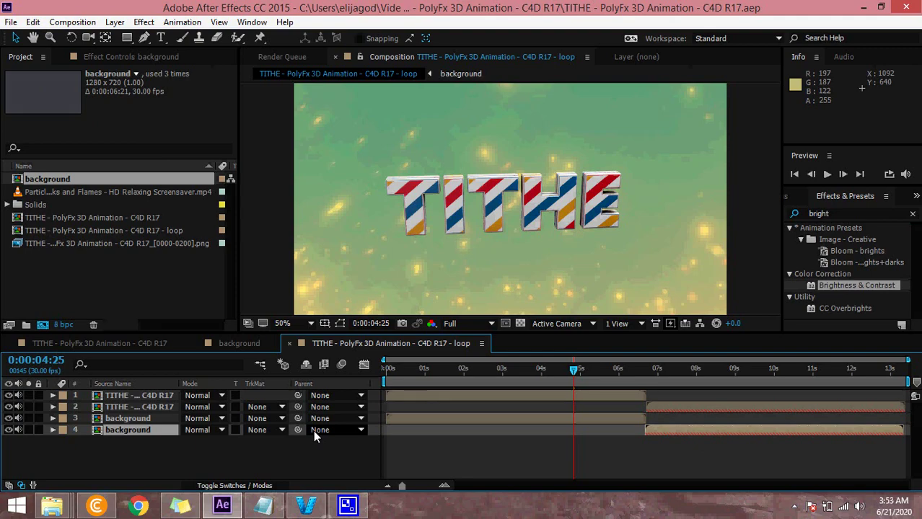
Step: Bring Notepad forward with the 'Thanks for Watching' closing notes and show the hidden tray icons
left_click(265, 507)
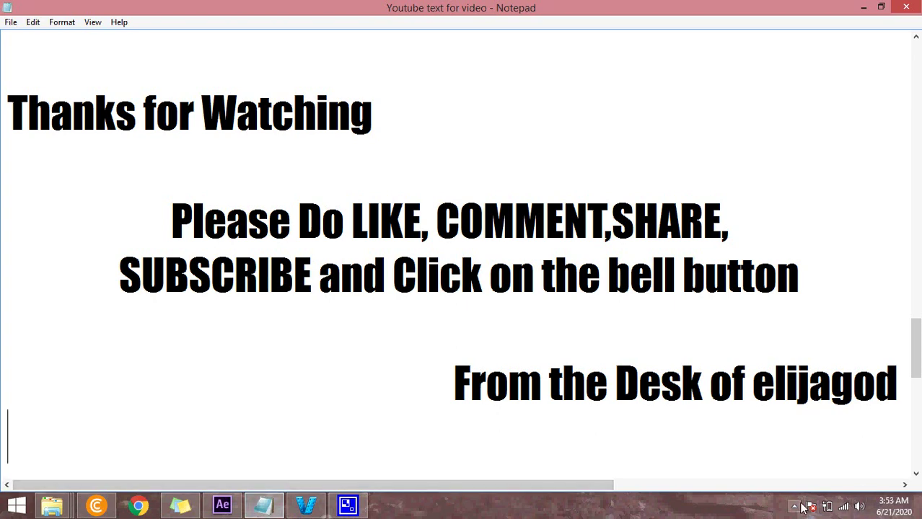
left_click(794, 506)
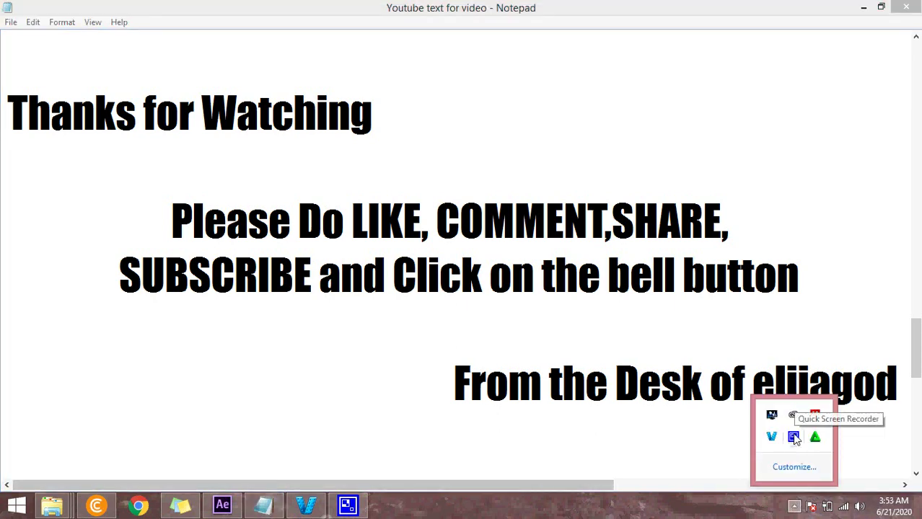